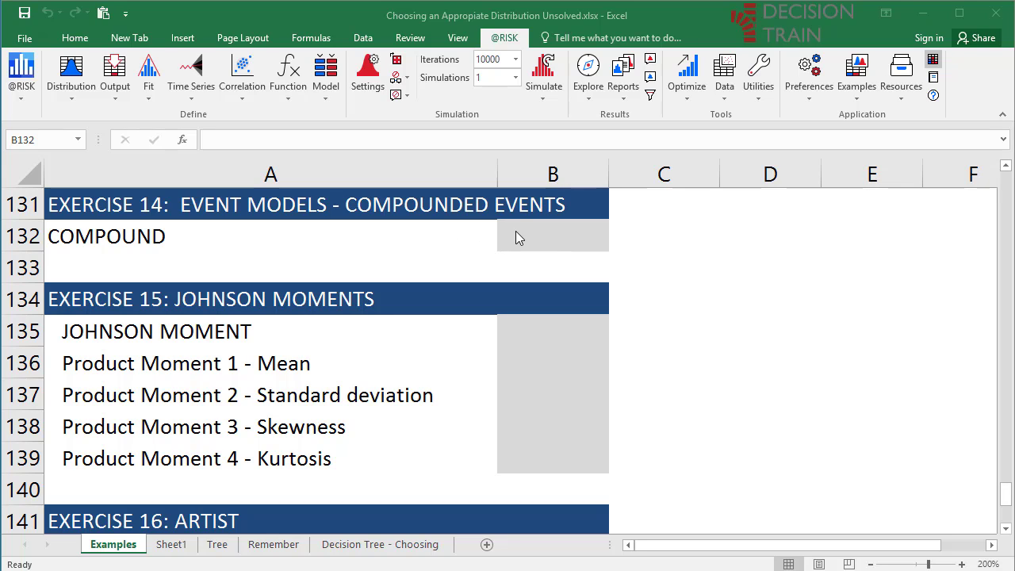
- Start defining a Compound distribution for the COMPOUND cell B132 and enlarge the definition window to fill the screen
click(525, 236)
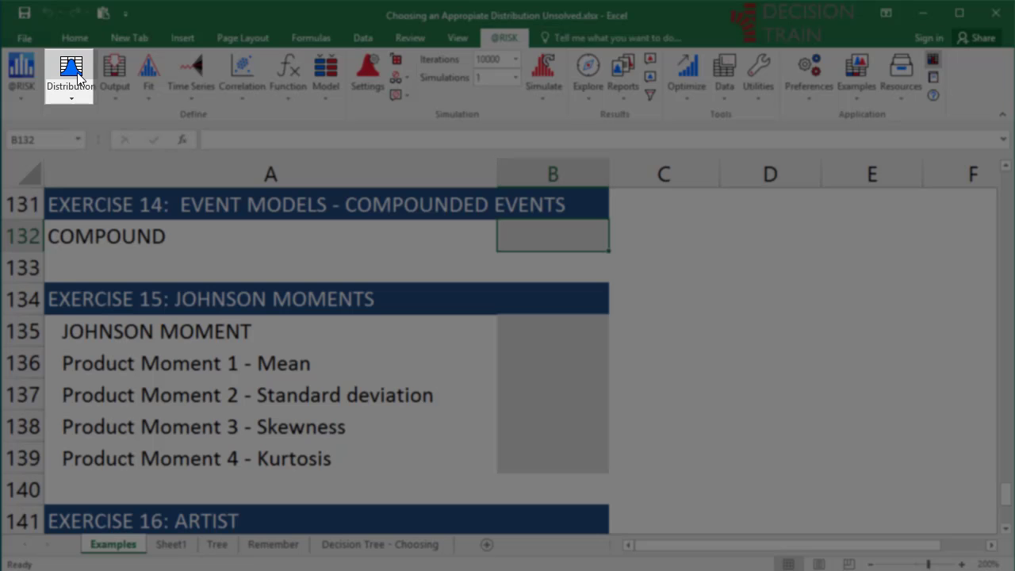
click(71, 73)
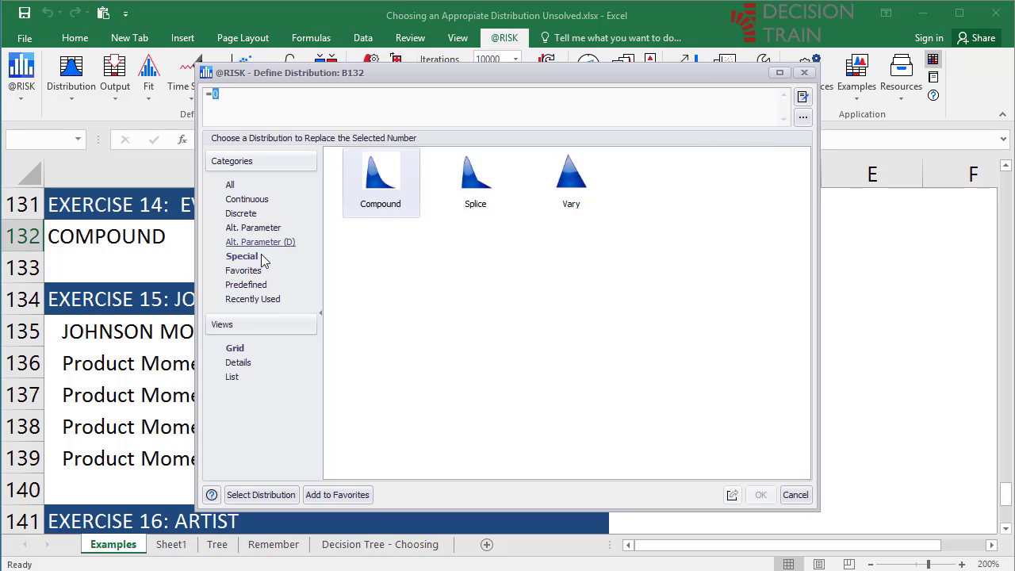
click(383, 194)
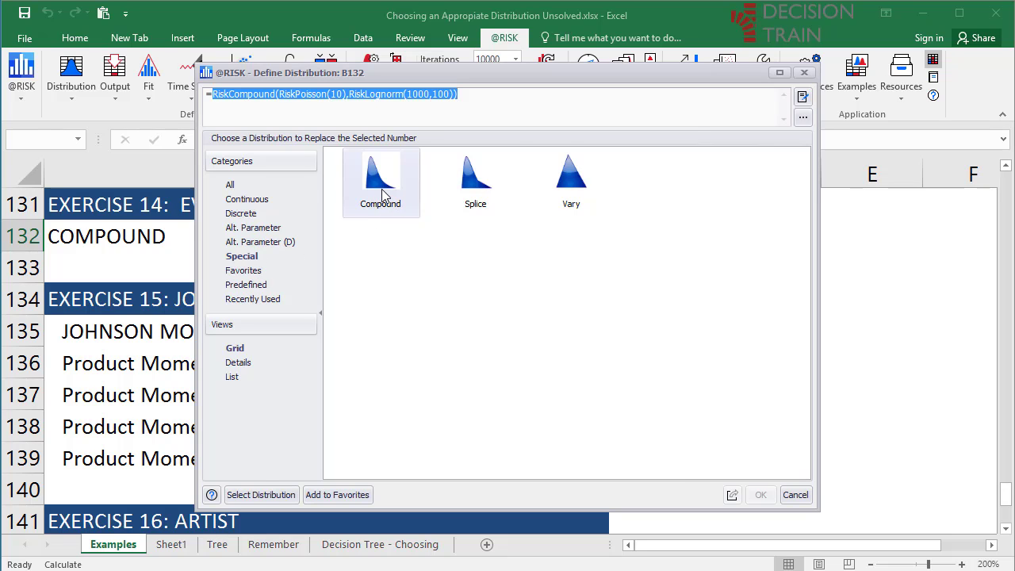
double_click(383, 195)
drag(587, 73, 392, 10)
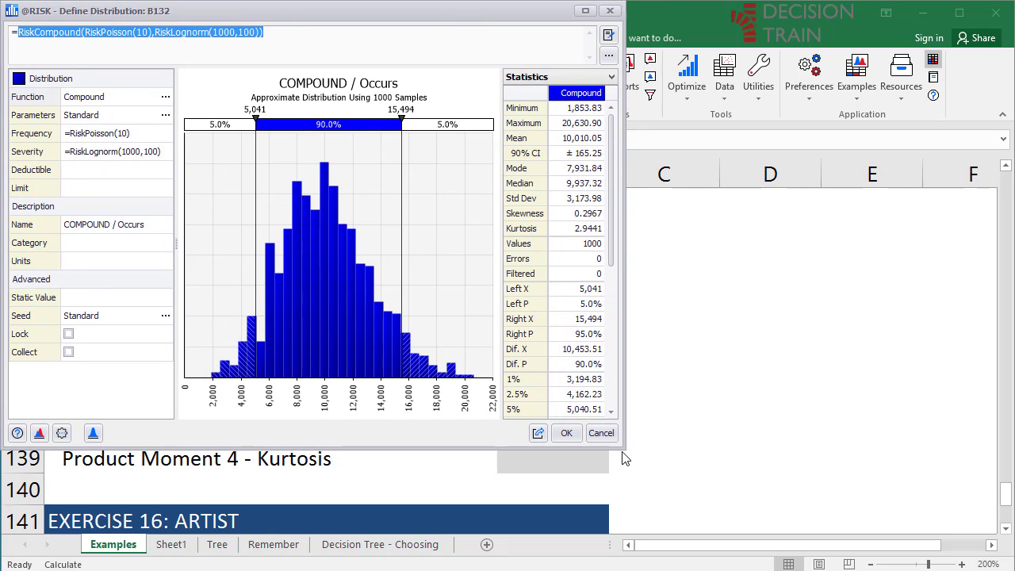
drag(623, 448, 1012, 569)
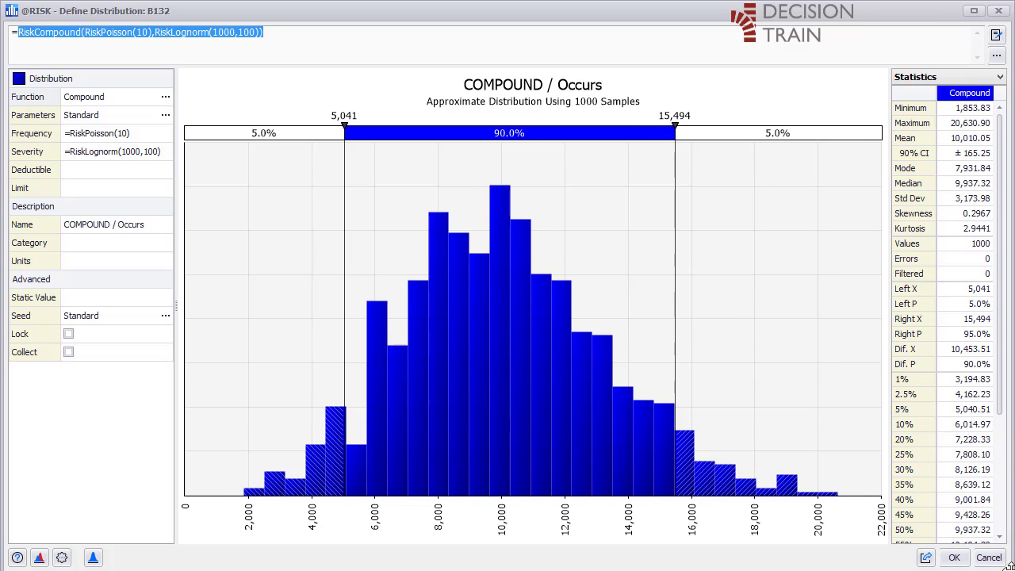
- Examine the Poisson frequency and Lognorm severity components of the compound formula, including their λ, μ and σ parameters
click(103, 34)
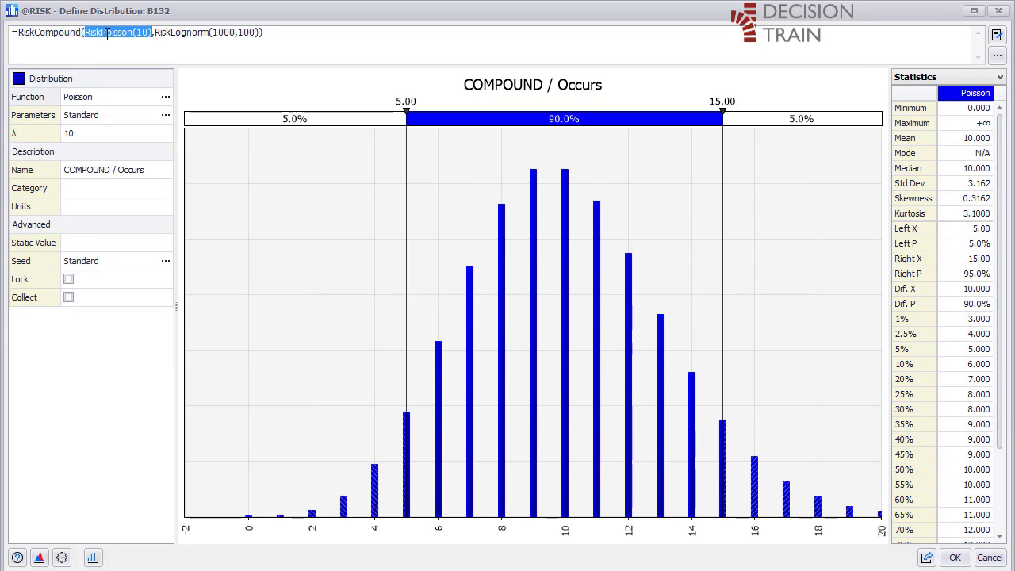
click(189, 34)
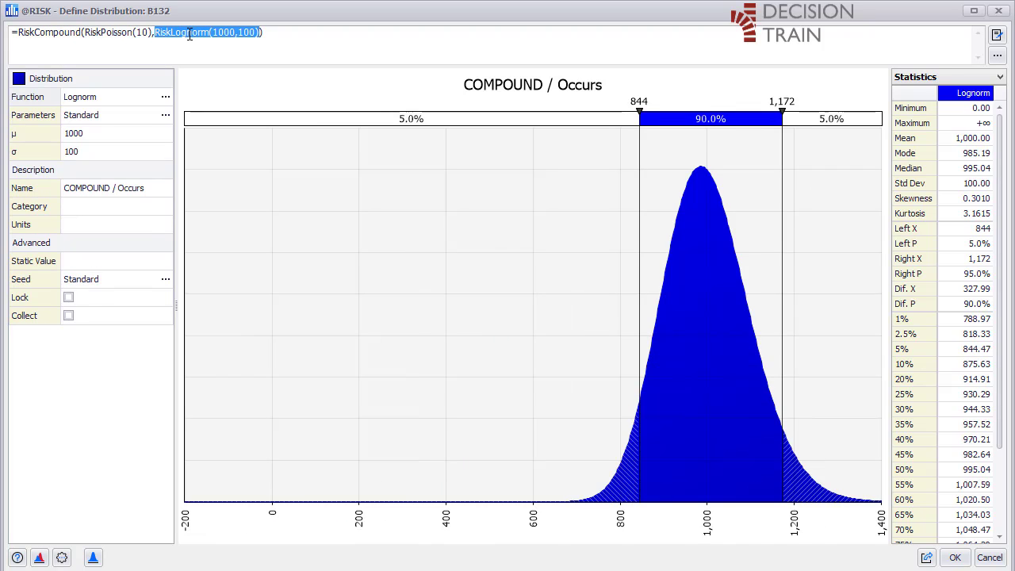
click(115, 33)
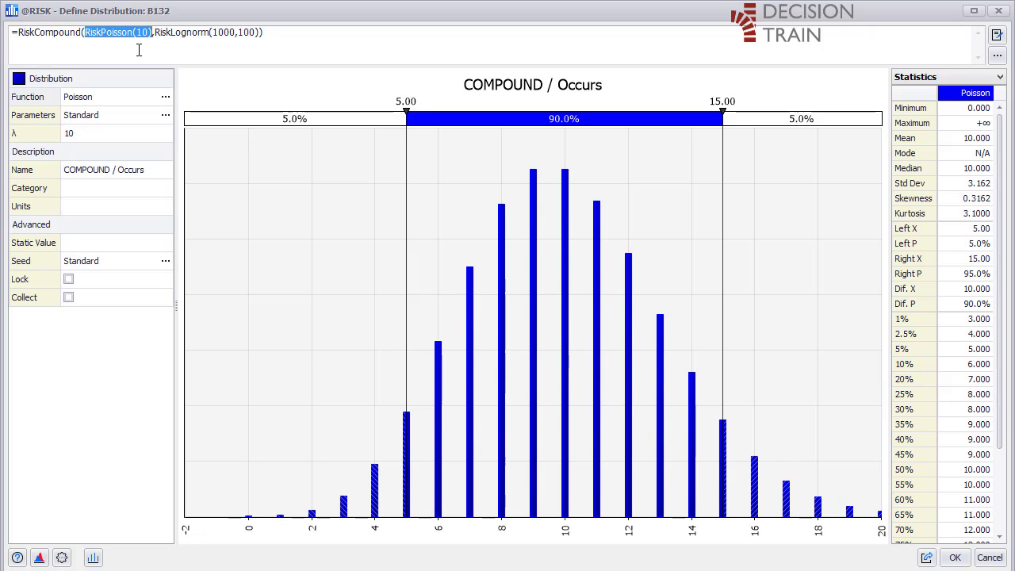
click(116, 137)
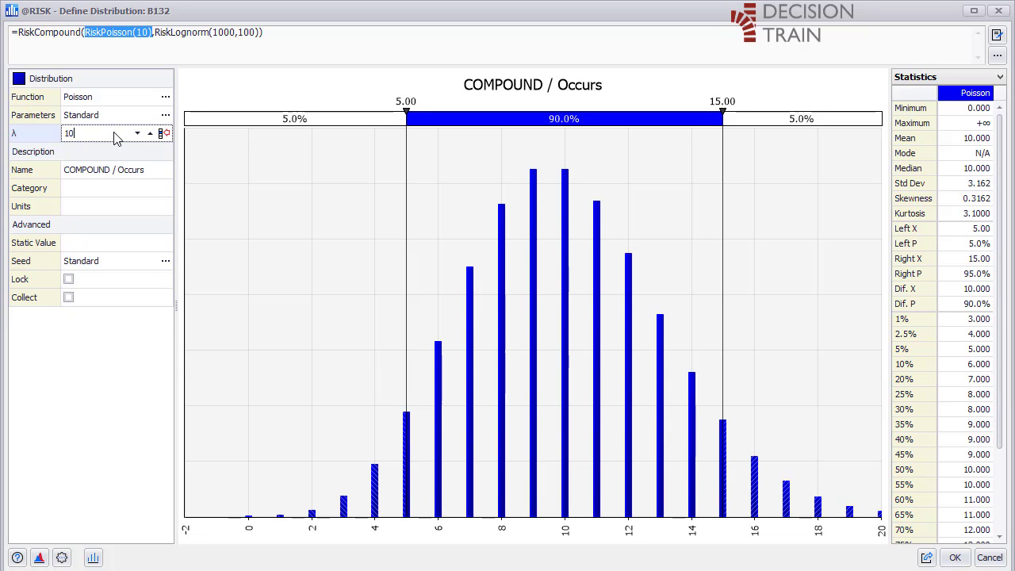
click(194, 35)
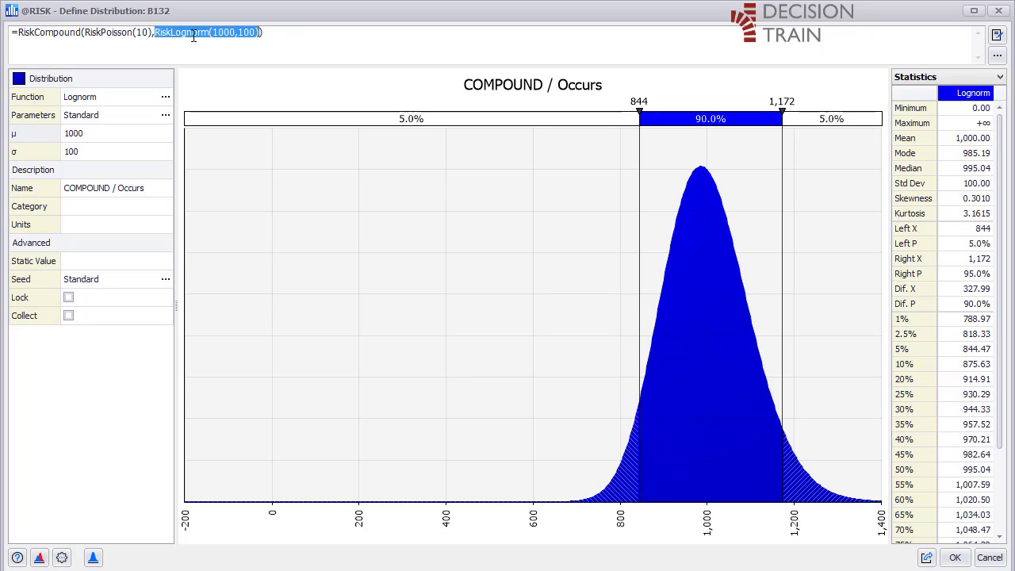
click(123, 141)
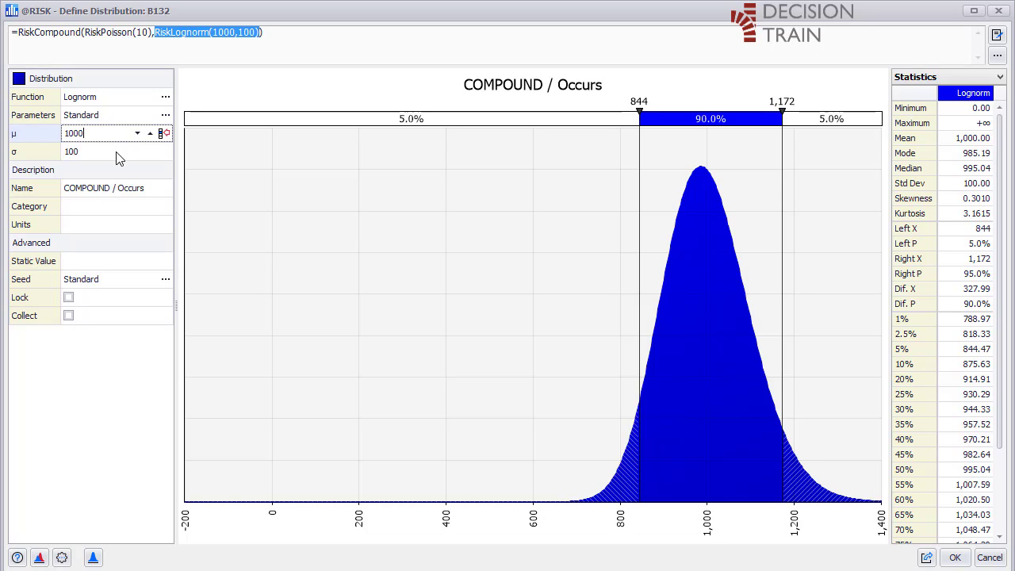
click(114, 158)
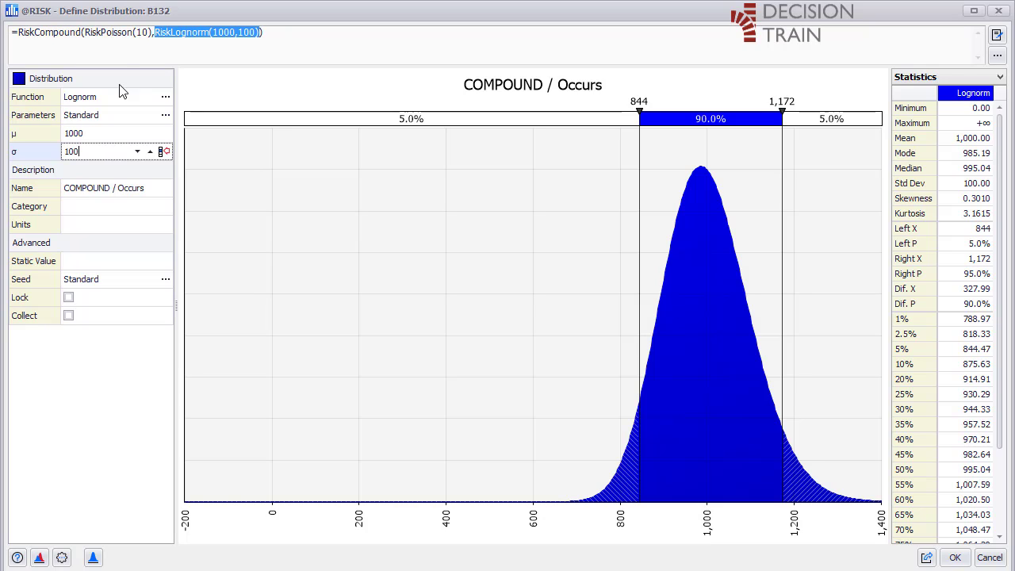
- Link the λ parameter of the Poisson frequency distribution to cell B100, the average snowstorms per year
click(115, 32)
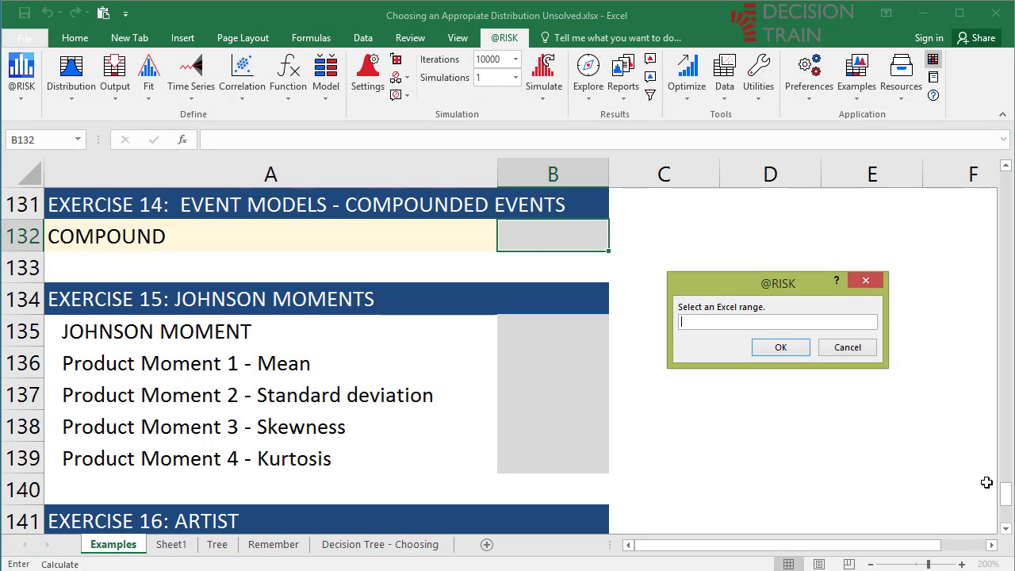
drag(1006, 493, 990, 420)
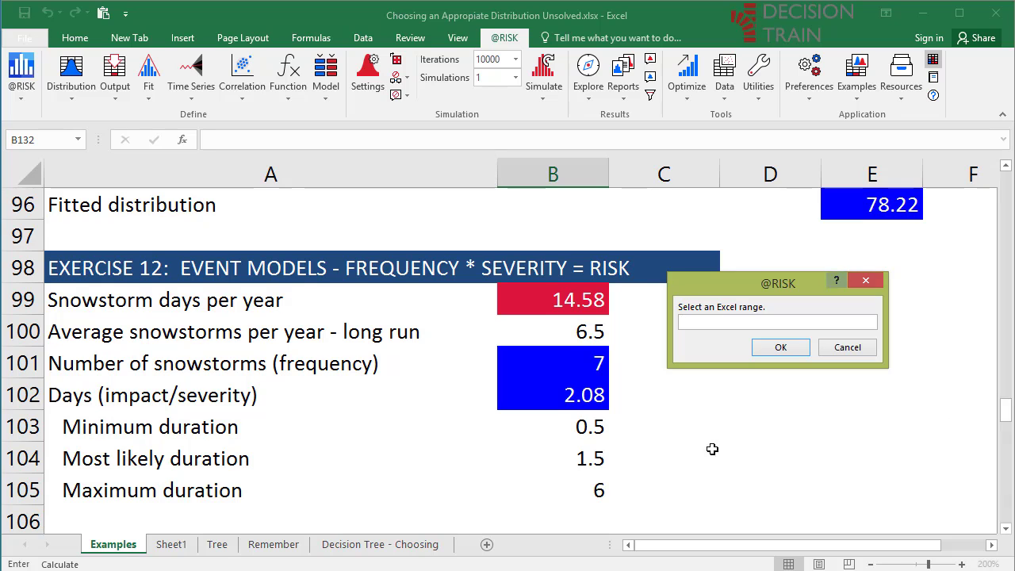
click(576, 328)
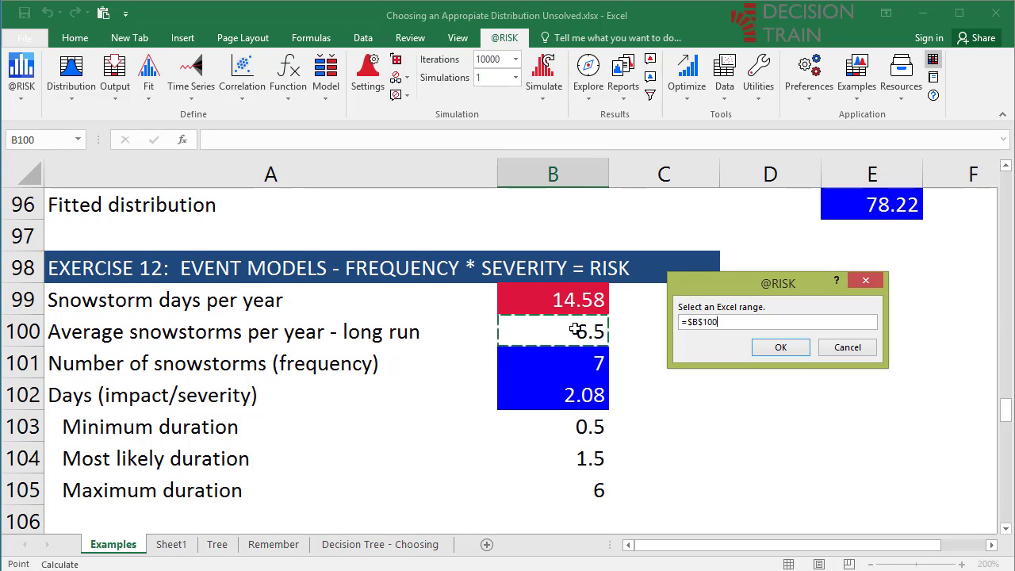
click(781, 348)
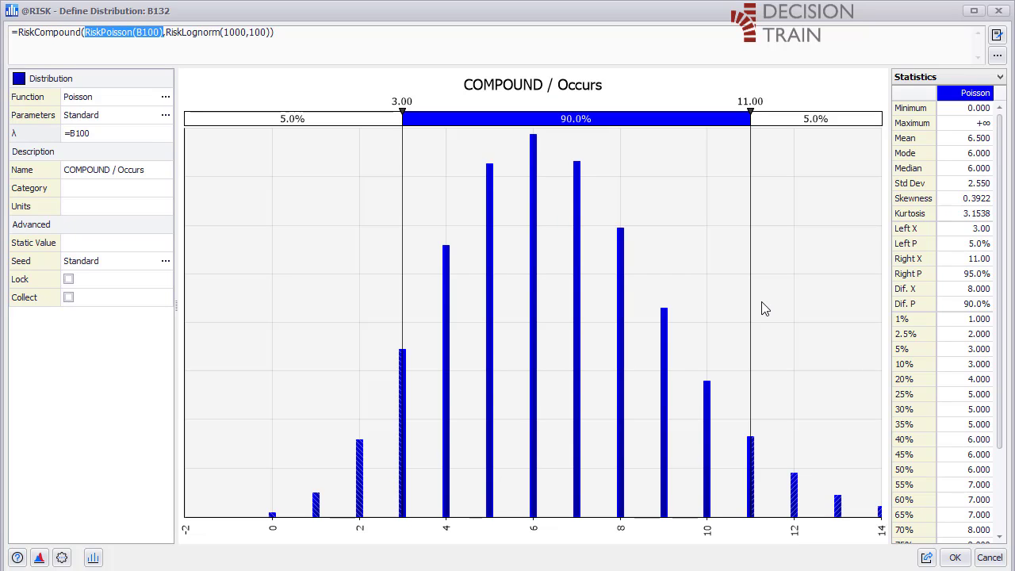
click(97, 133)
- Replace the Lognorm severity component of the compound formula with a Pert distribution
click(206, 33)
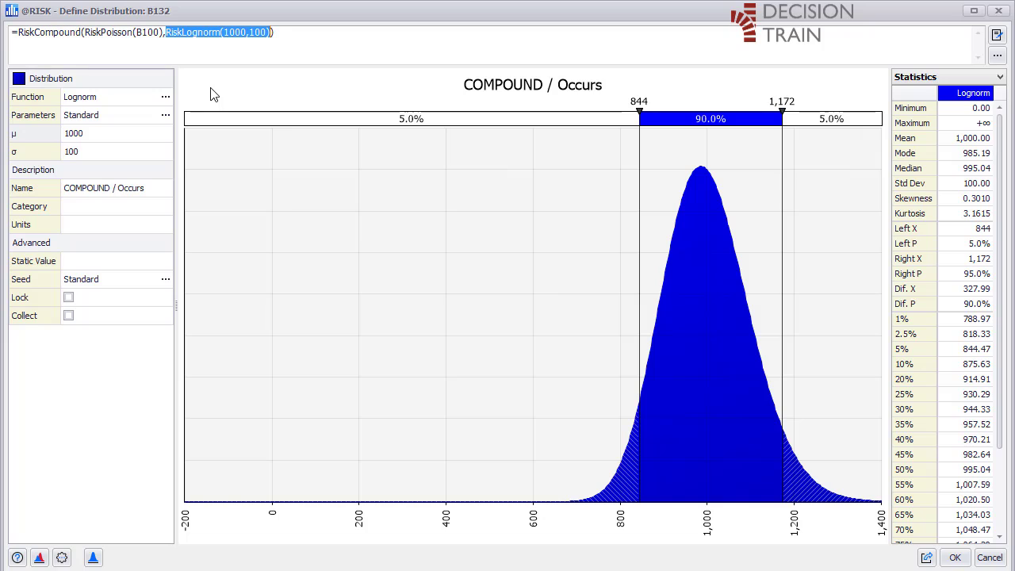
click(165, 97)
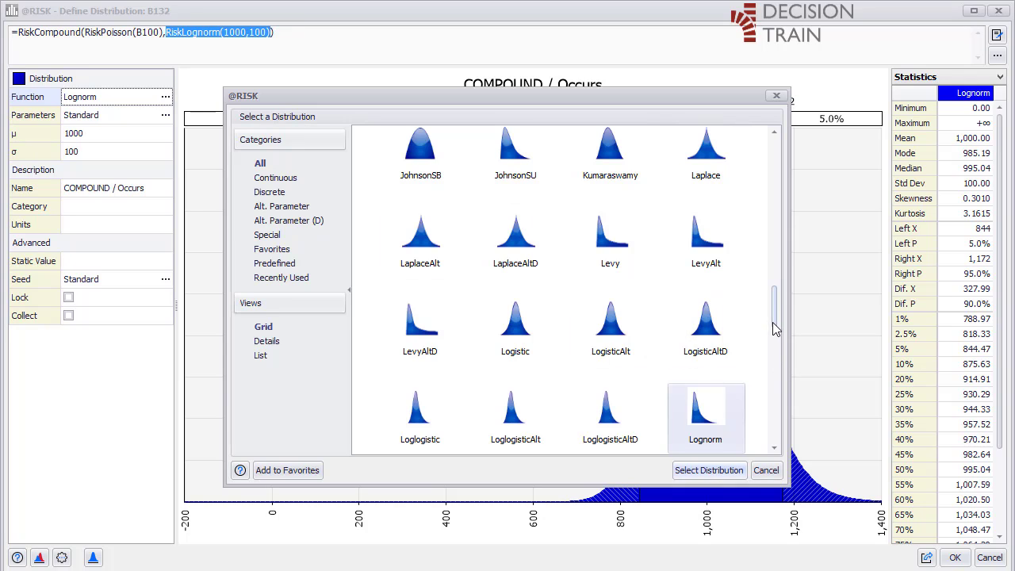
drag(773, 324, 784, 382)
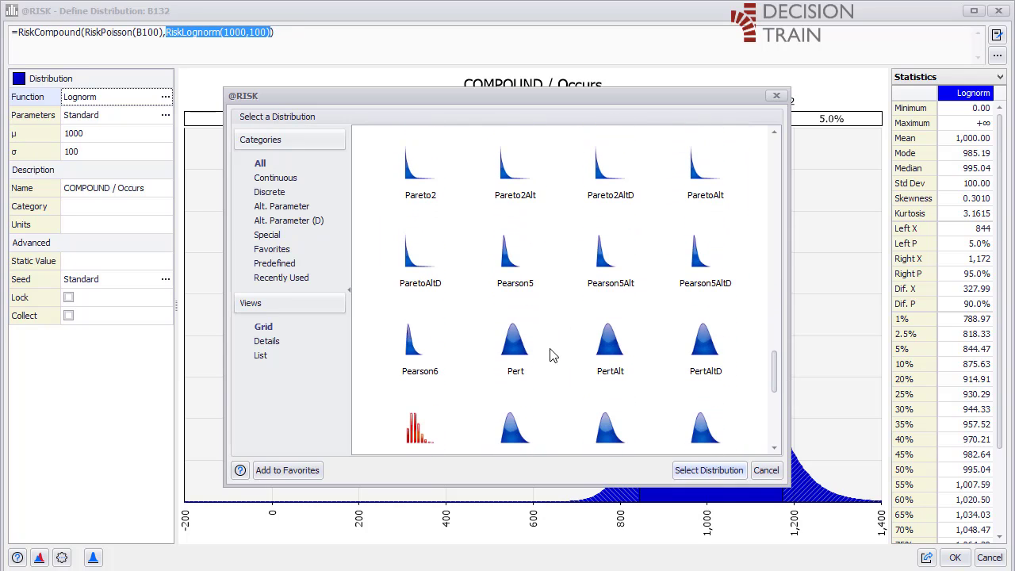
double_click(517, 354)
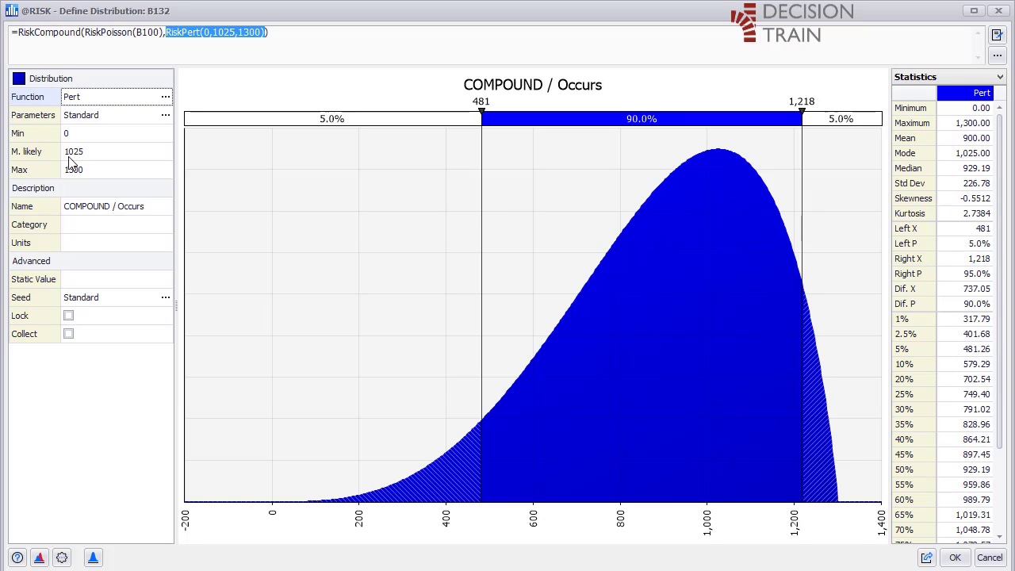
- Link the Pert minimum, most likely and maximum parameters to cells B103:B105 and accept the compound distribution
click(164, 117)
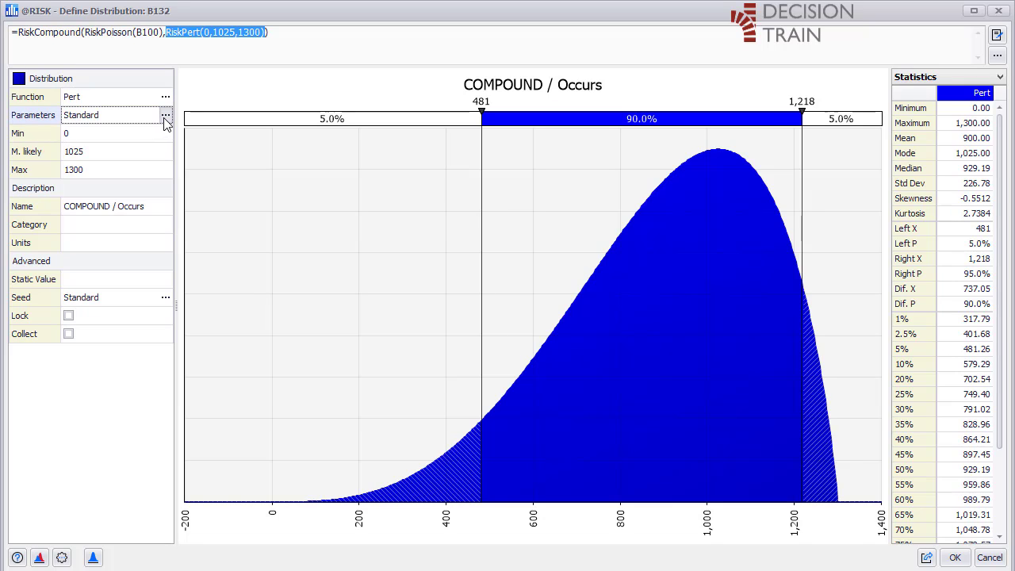
click(164, 116)
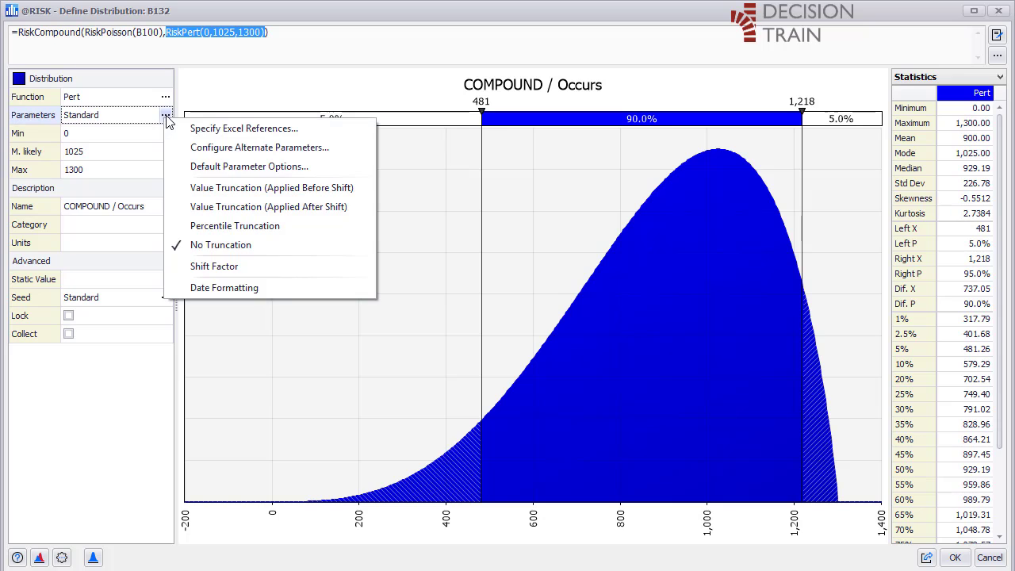
click(204, 130)
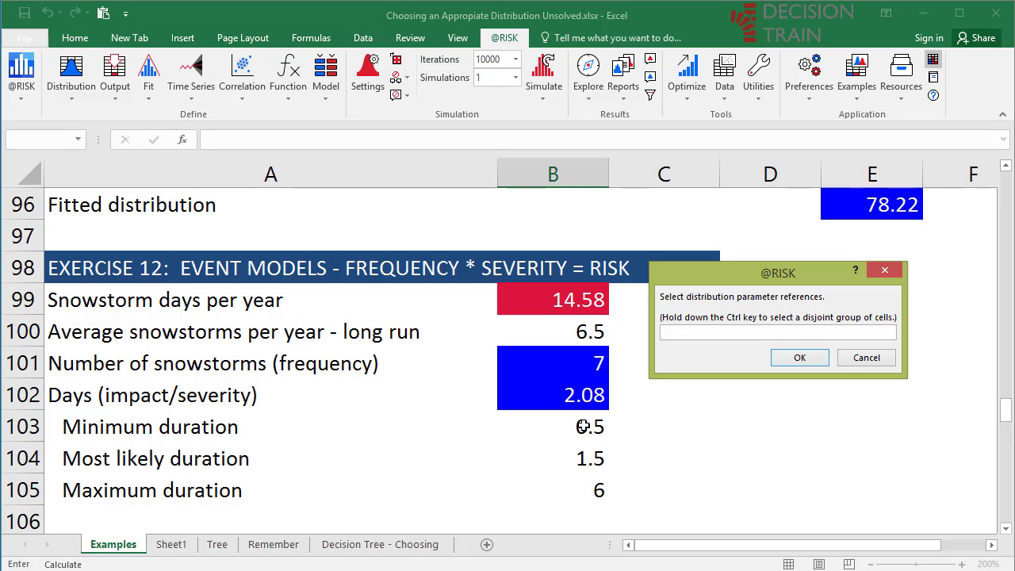
drag(583, 427, 592, 485)
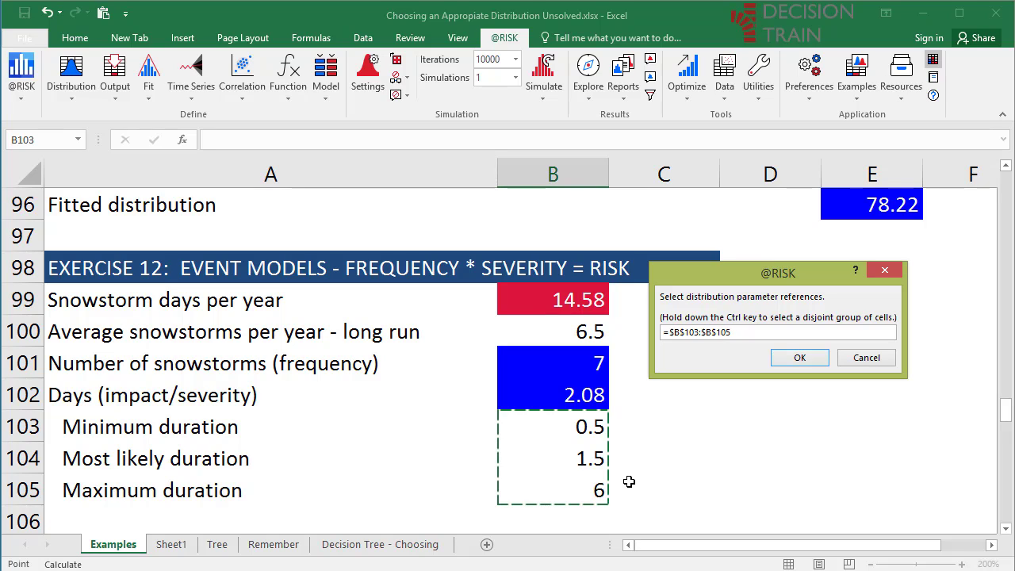
click(799, 357)
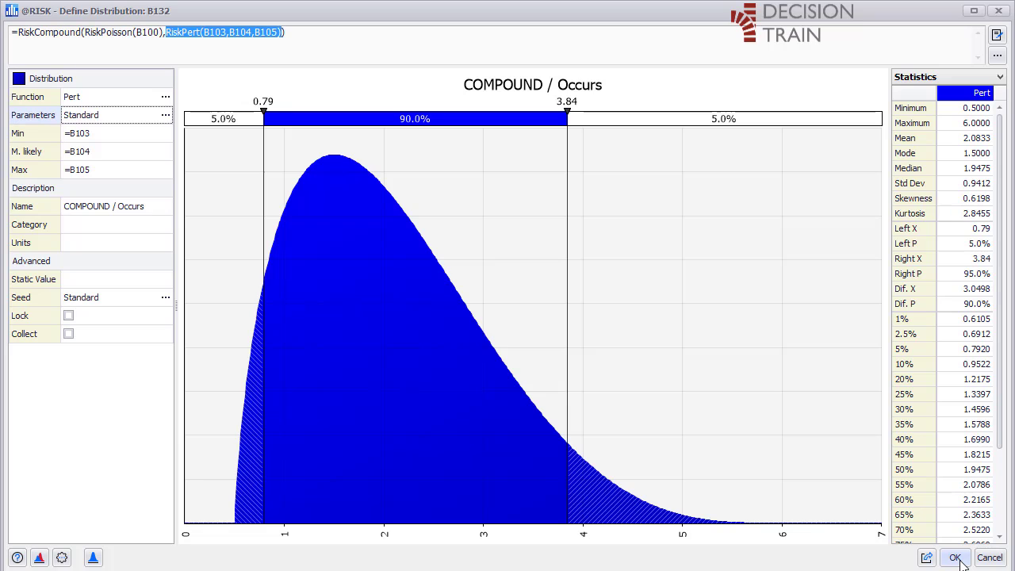
click(955, 557)
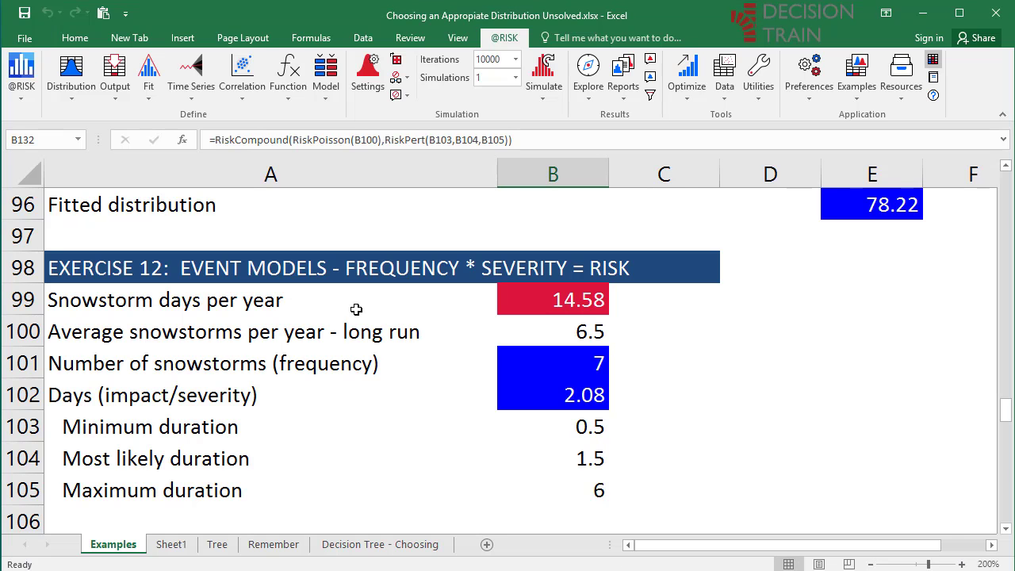
- Compare the snowstorm days per year formula in B99 with the compound distribution formula in B132
click(73, 96)
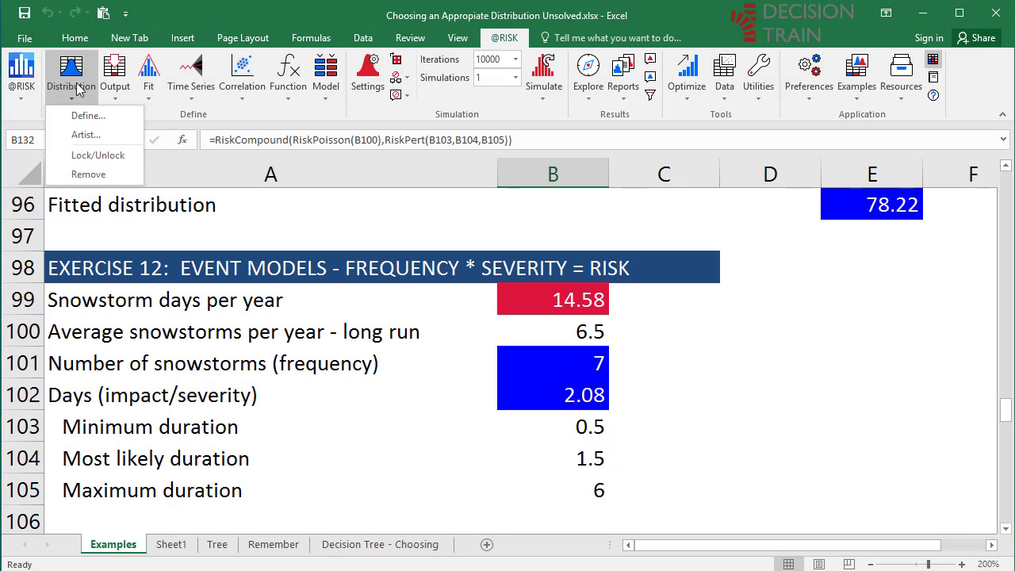
click(587, 339)
click(569, 300)
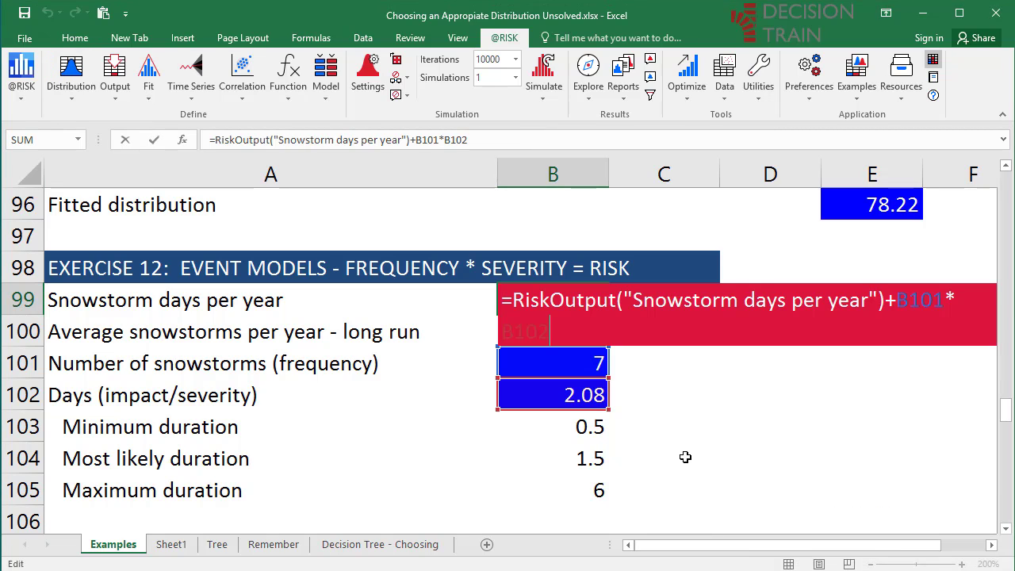
key(F2)
key(Escape)
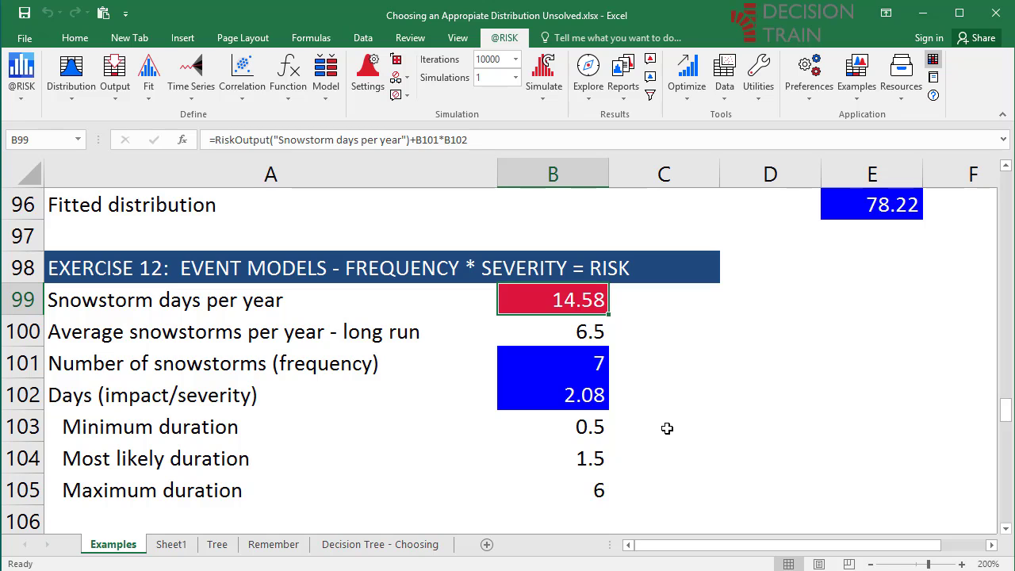
key(Page_Down)
key(Page_Down)
key(Page_Down)
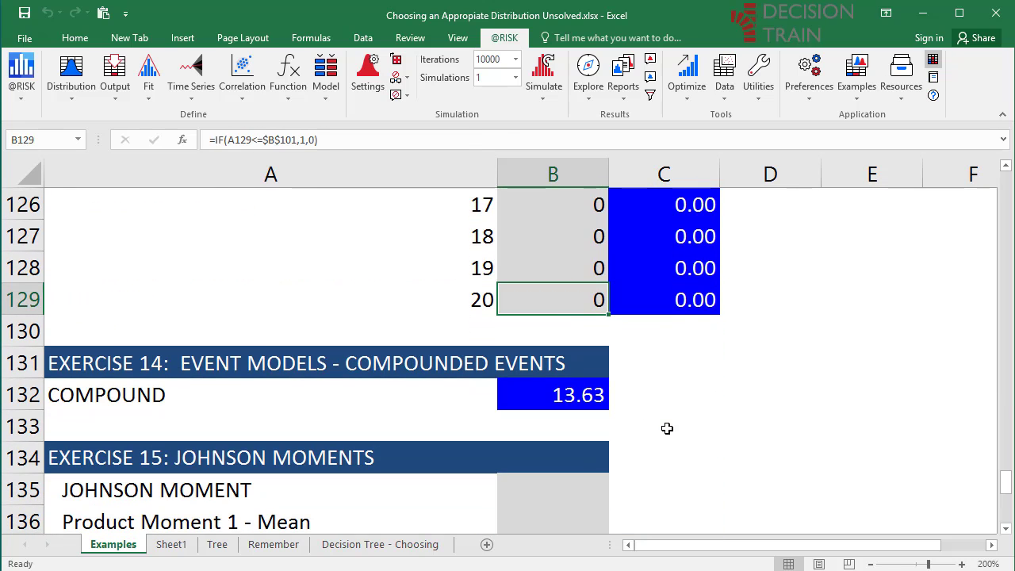
click(597, 397)
key(F2)
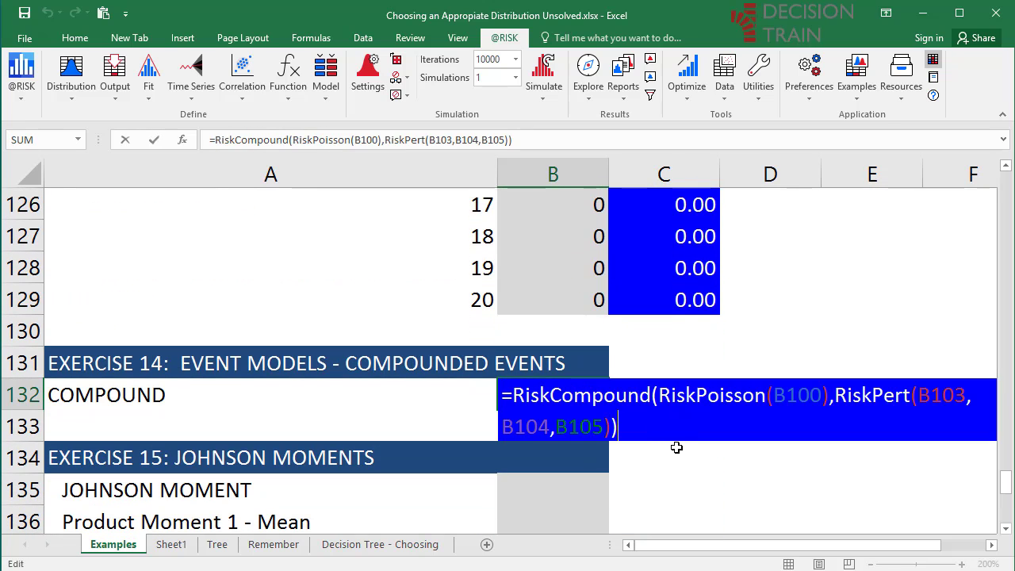
click(567, 139)
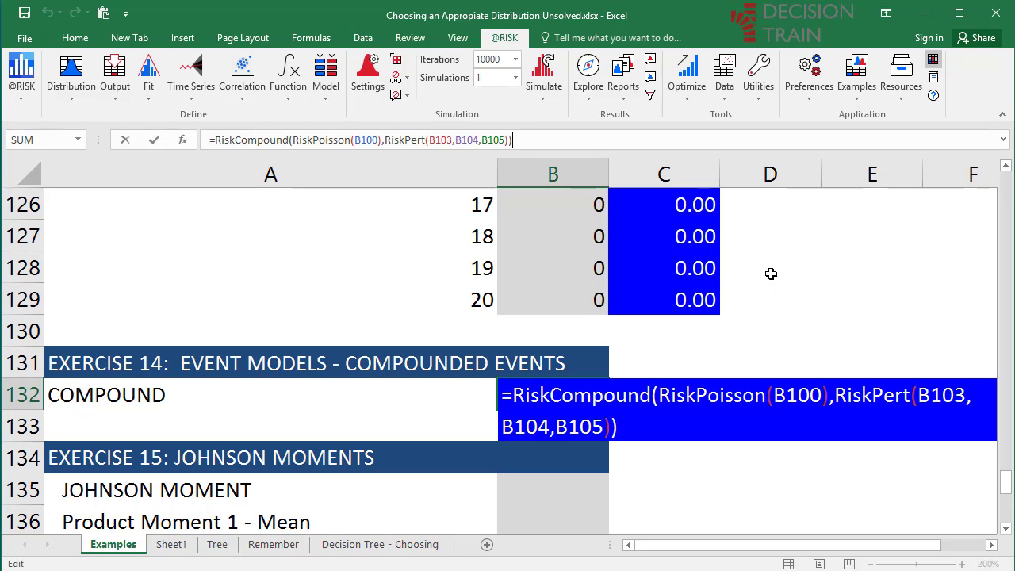
key(ctrl+Return)
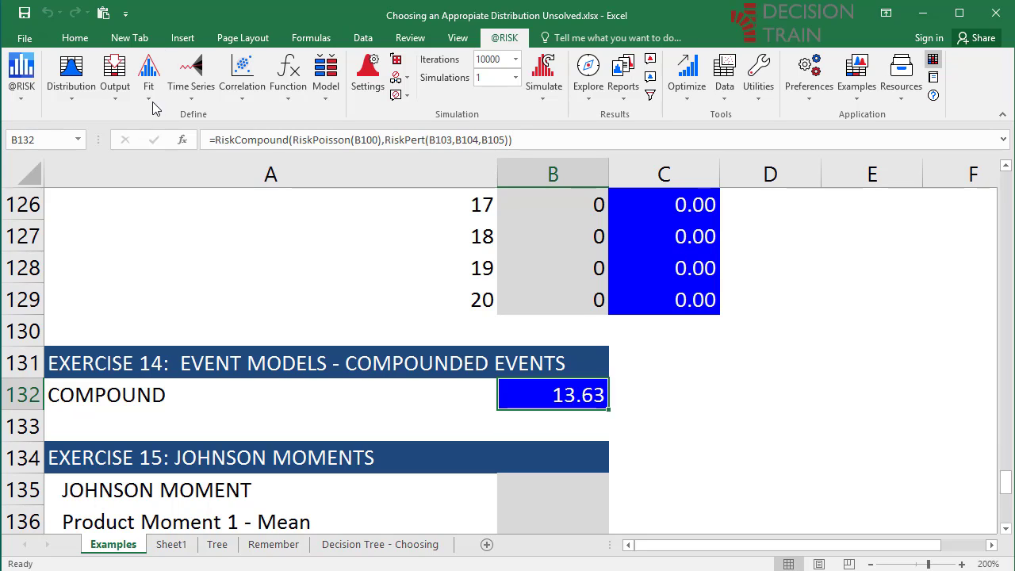
click(114, 75)
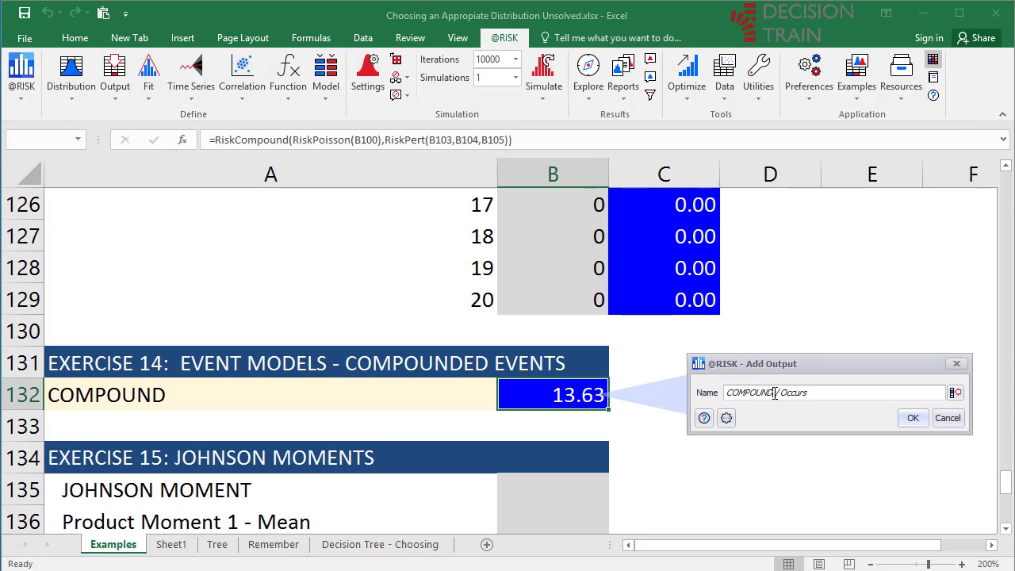
click(804, 394)
drag(775, 394, 828, 398)
key(BackSpace)
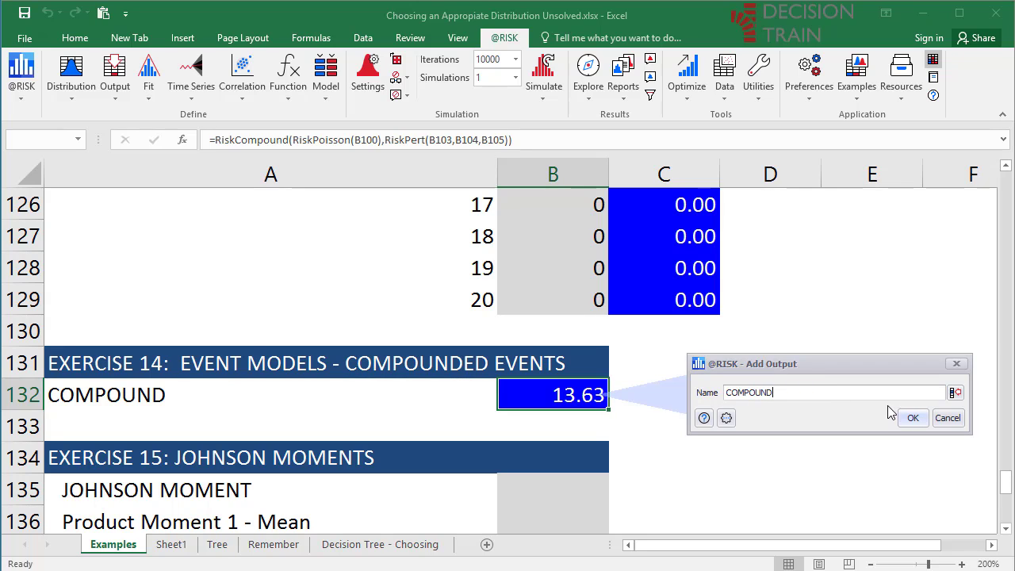
click(918, 418)
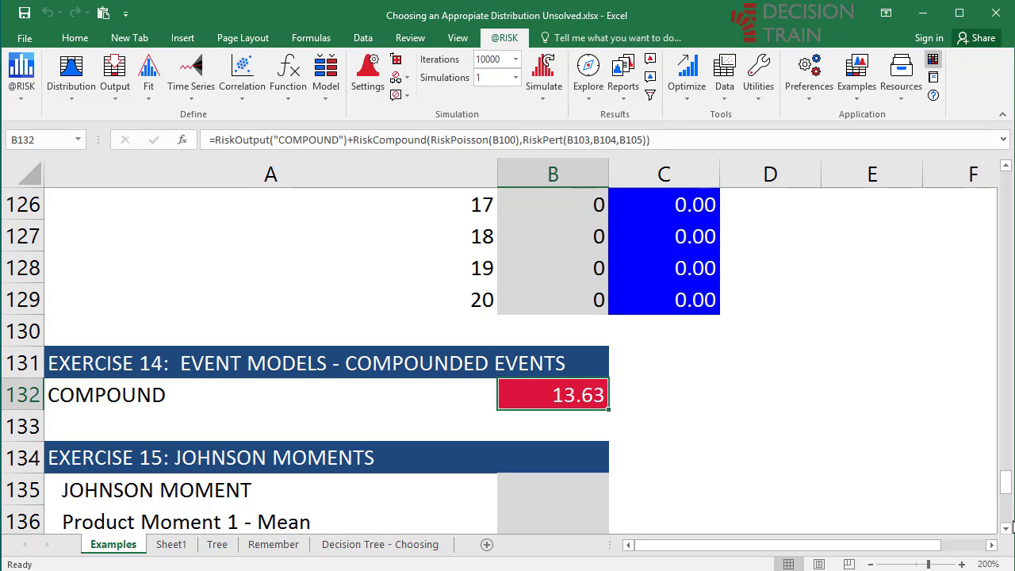
- Examine the RiskOutput and RiskCompound parts of the formula in B132
click(1005, 528)
click(1005, 528)
key(F2)
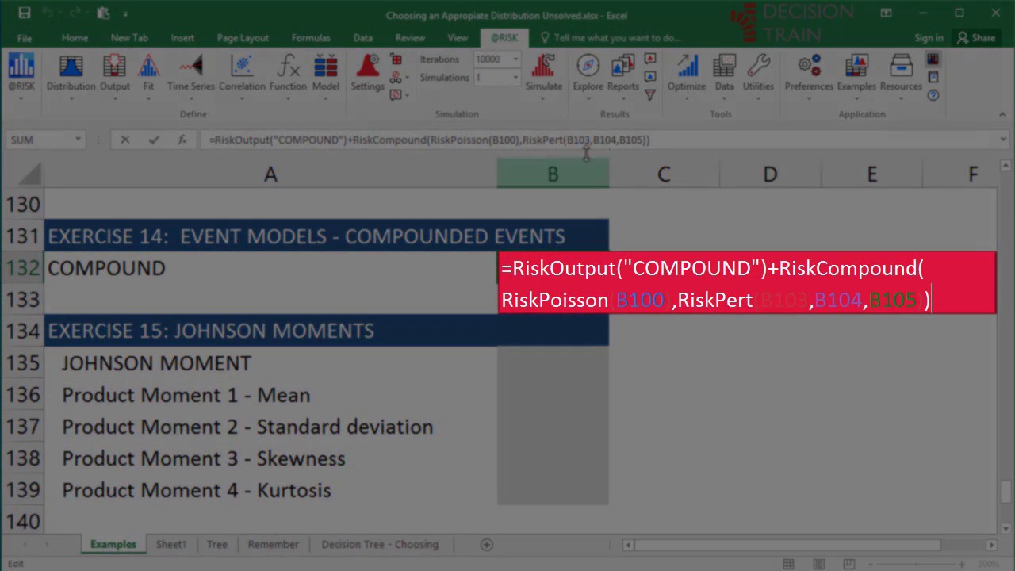
click(679, 140)
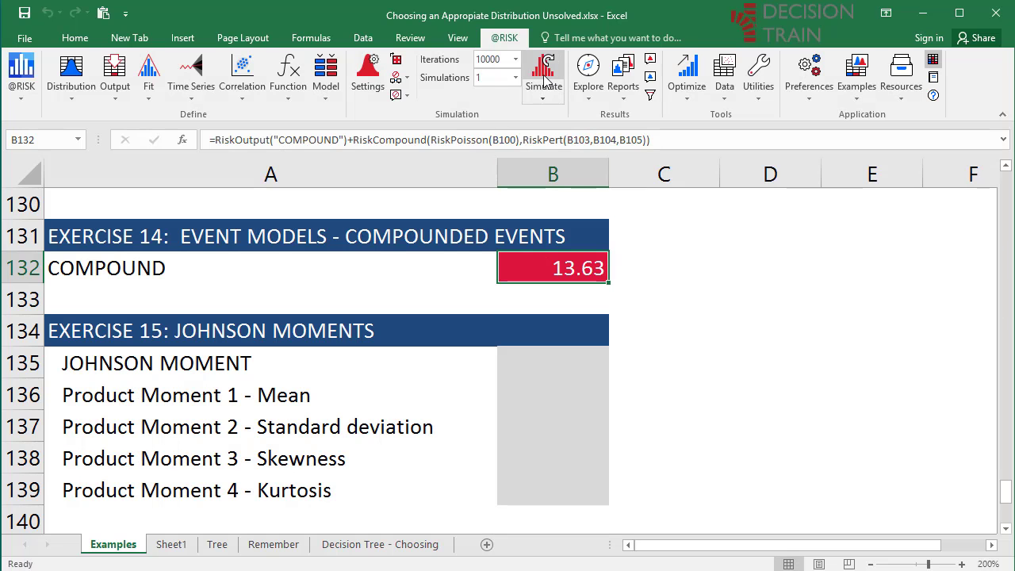
- Run the simulation and open the Results Summary, placing it clear of the worksheet's row labels
click(544, 72)
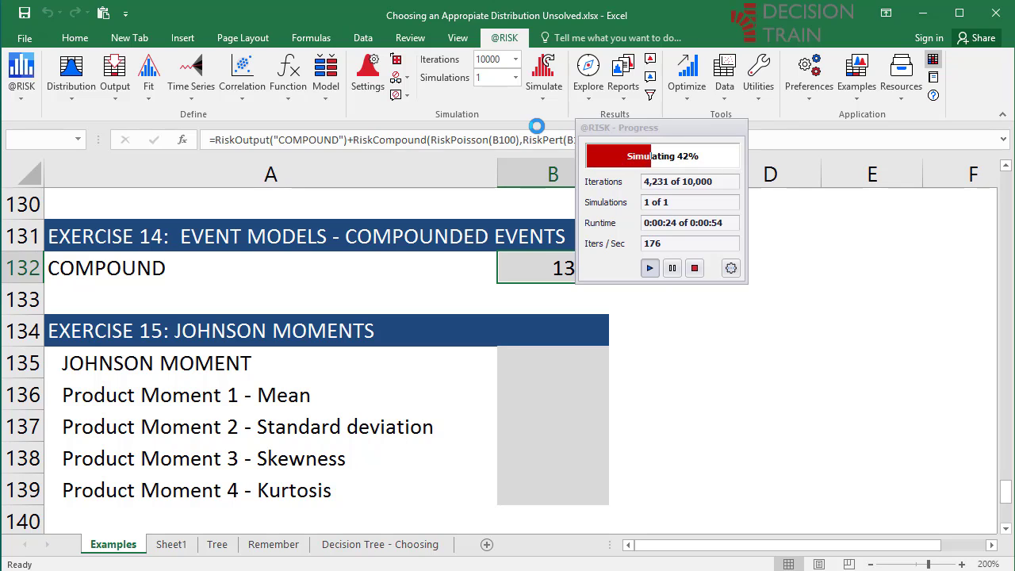
click(588, 70)
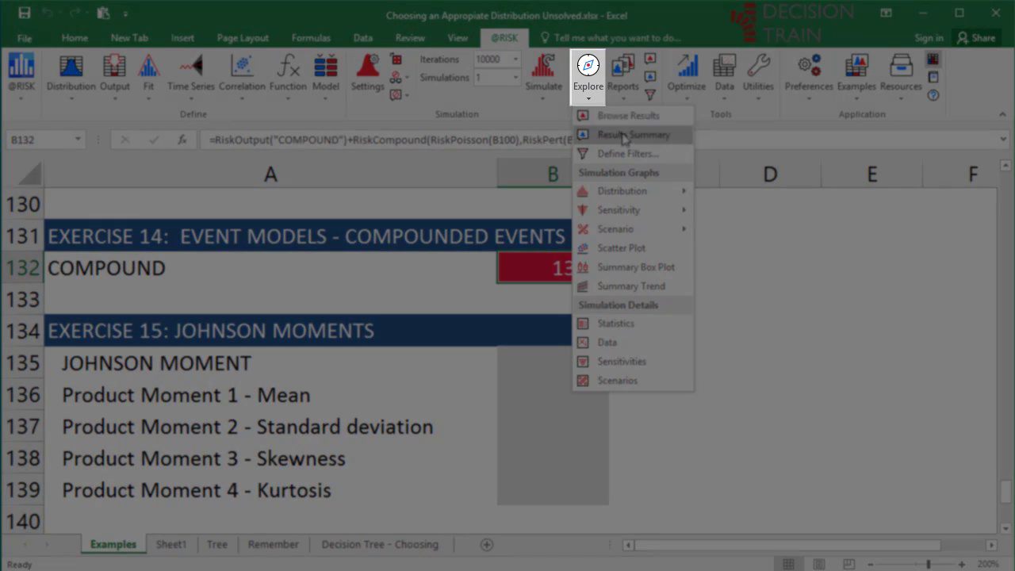
click(616, 135)
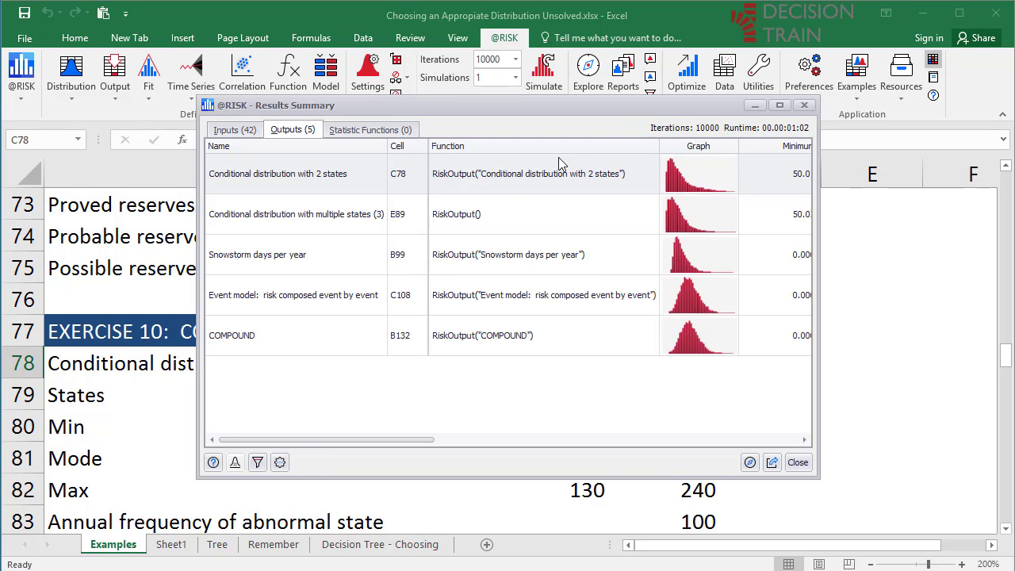
drag(597, 107, 783, 72)
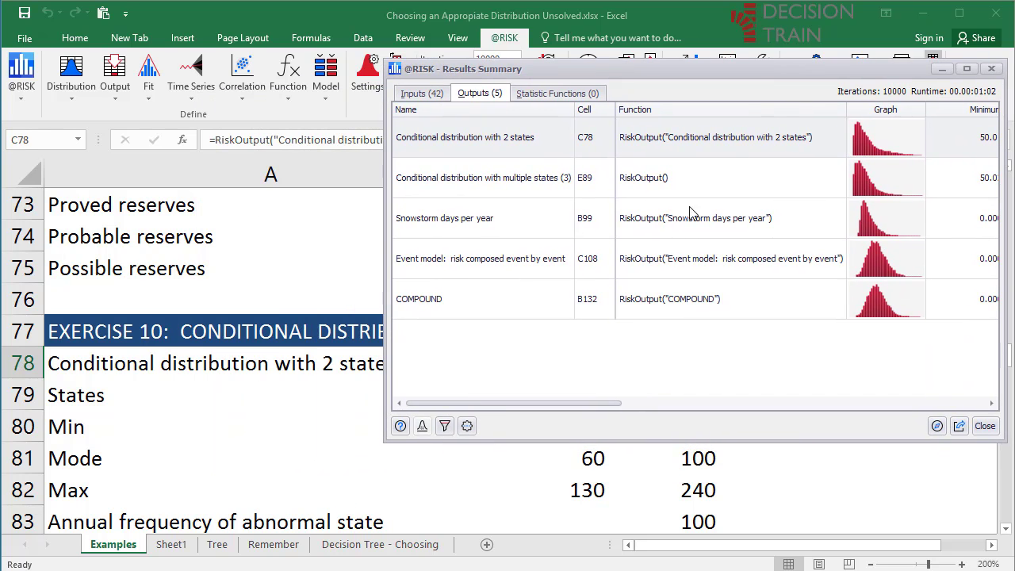
- Graph the COMPOUND output and overlay the Snowstorm days per year (B99) and event-by-event model (C108) outputs on it
click(680, 314)
drag(605, 317, 262, 268)
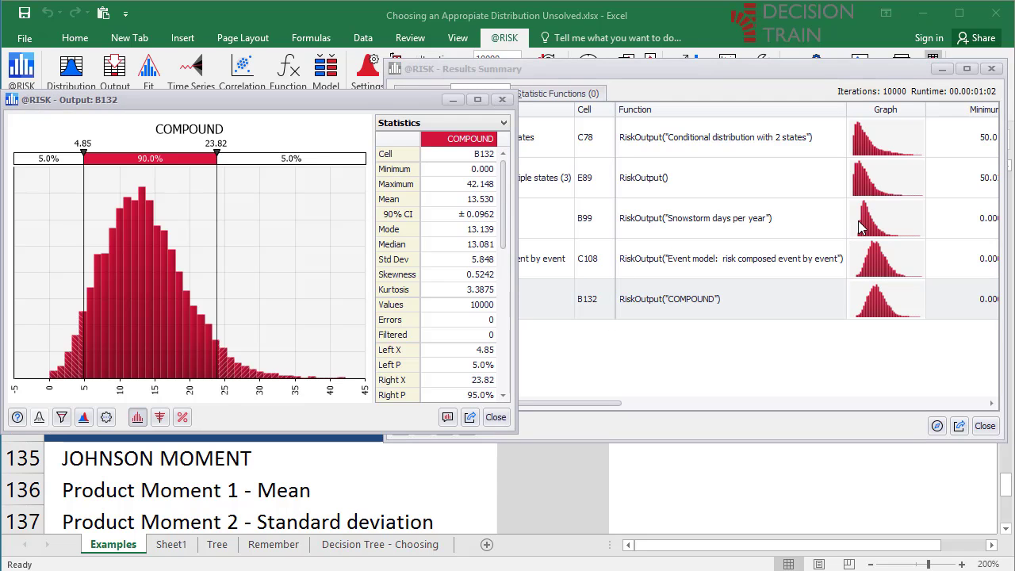
click(859, 226)
drag(568, 239, 226, 224)
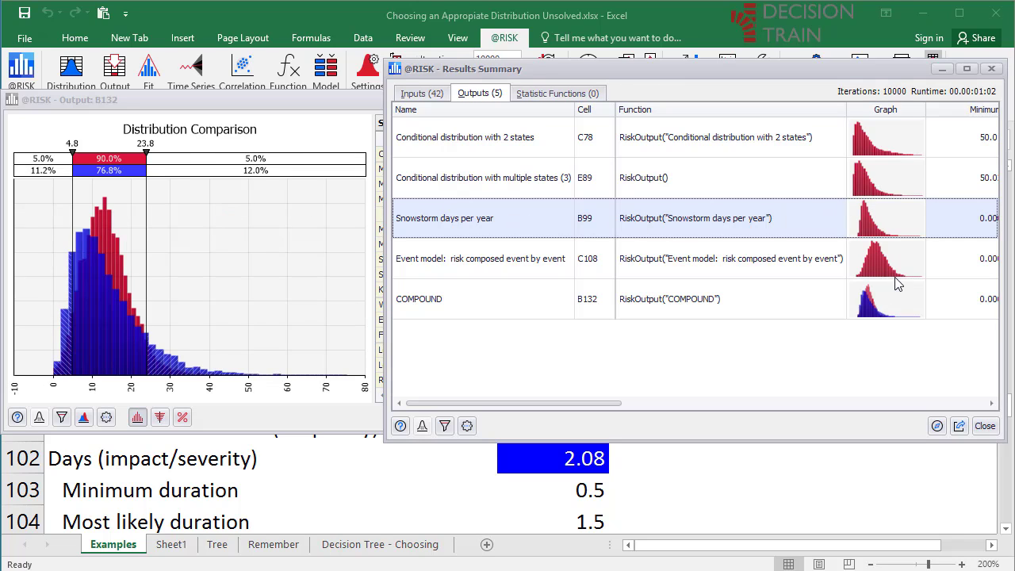
drag(587, 266, 208, 230)
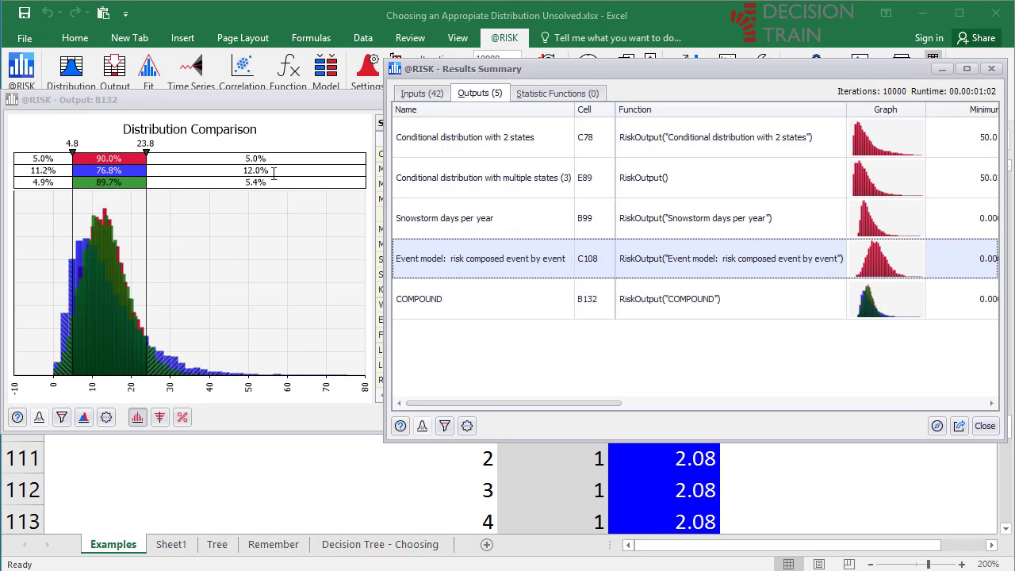
- Enlarge the distribution comparison graph to fill the screen and widen its statistics grid to show all three outputs
click(306, 98)
drag(302, 96, 302, 12)
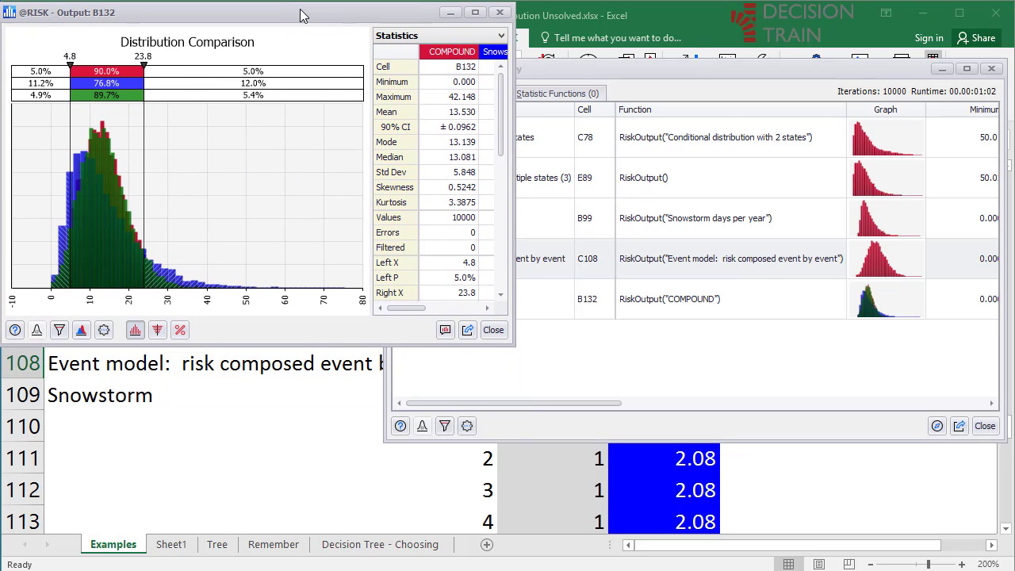
drag(512, 343, 1005, 565)
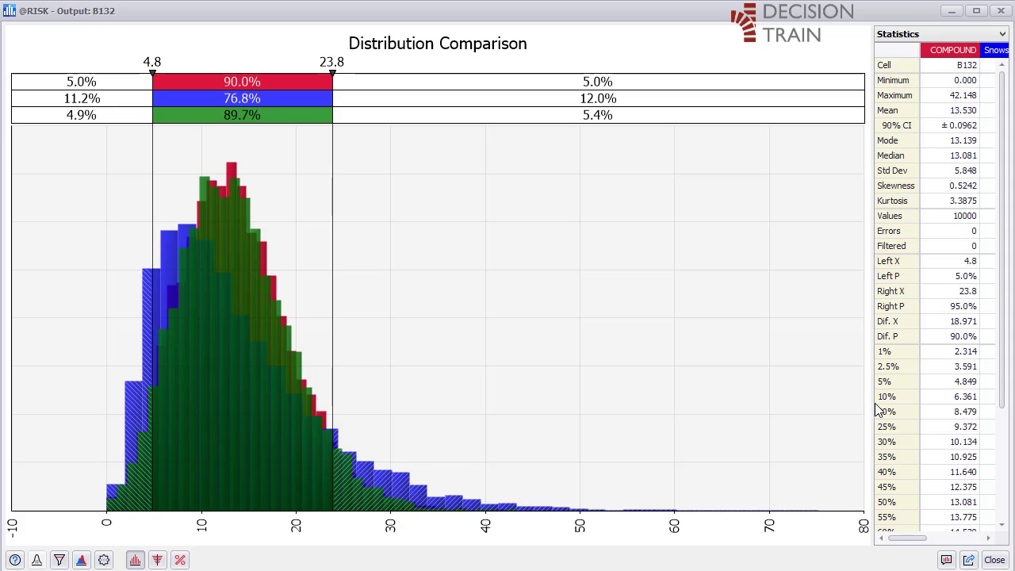
drag(872, 410, 740, 414)
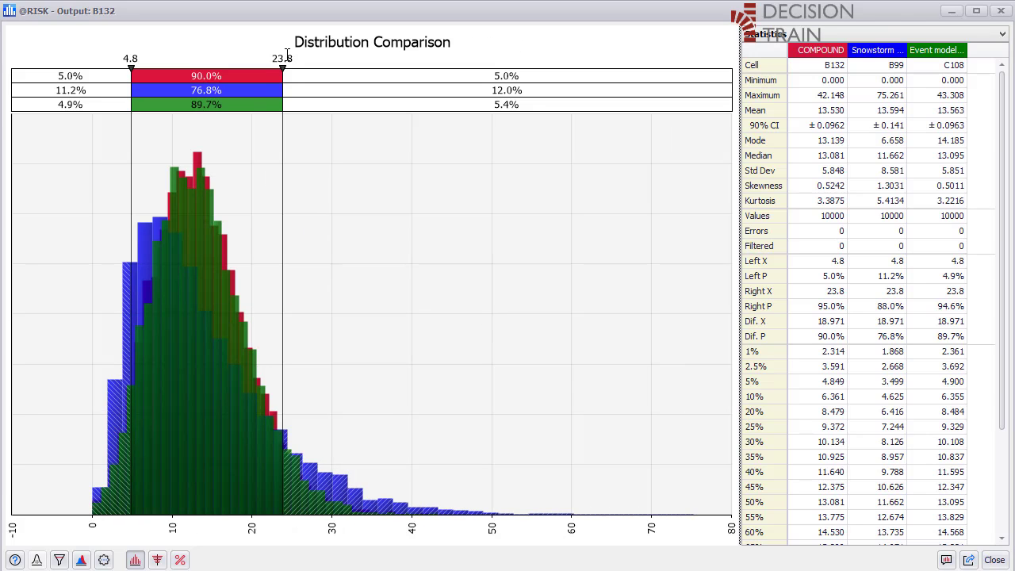
- Set the comparison graph's upper delimiter to 30 and its lower delimiter to 20
click(287, 61)
text(30)
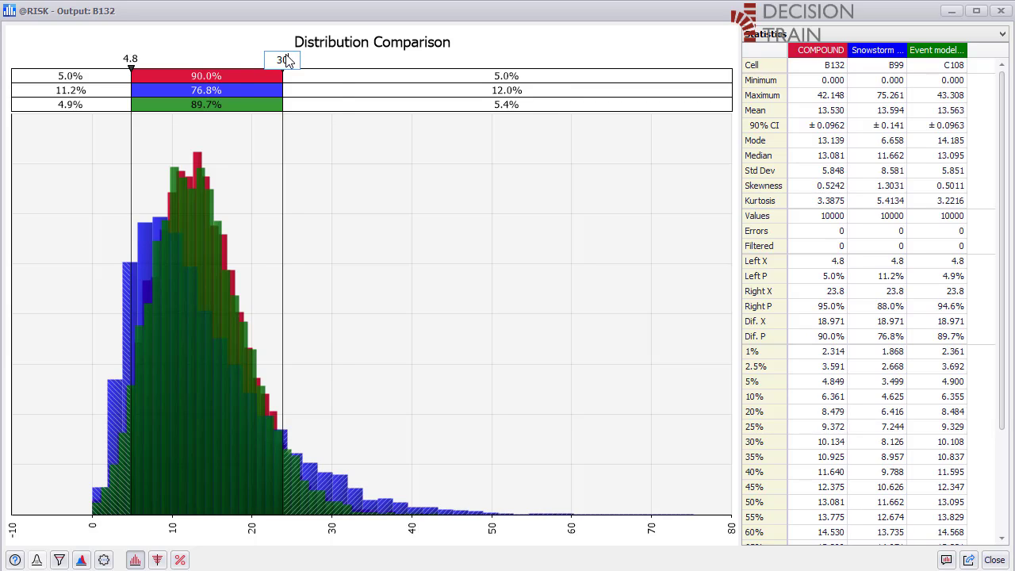
key(Return)
click(131, 61)
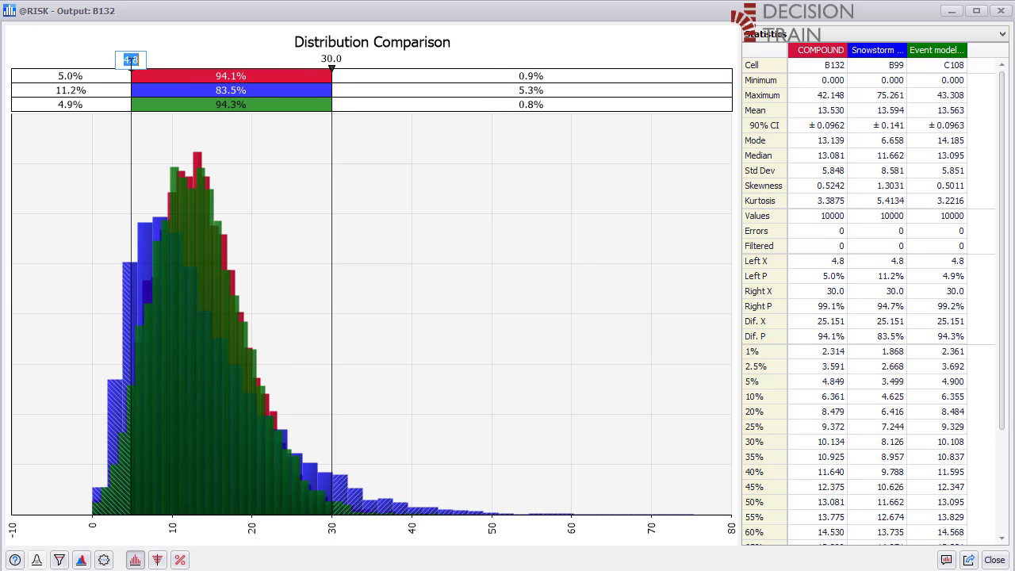
text(20)
key(Return)
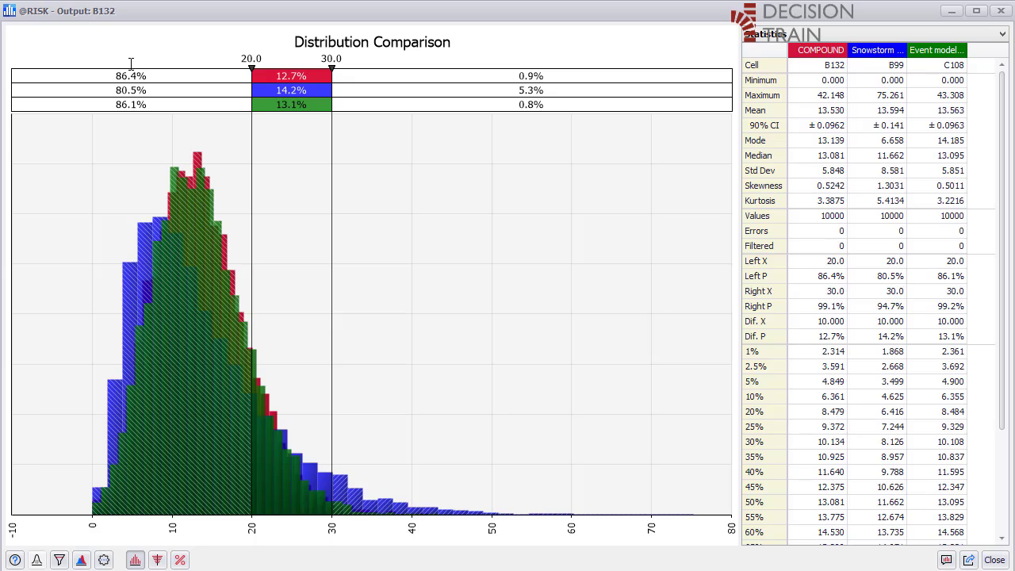